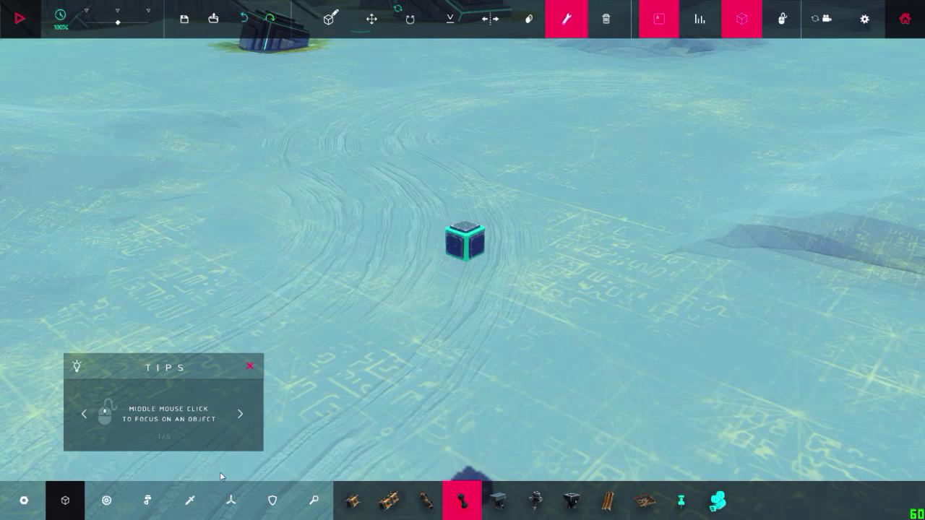
Switch the block bar to the Mechanical parts category
key(Tab)
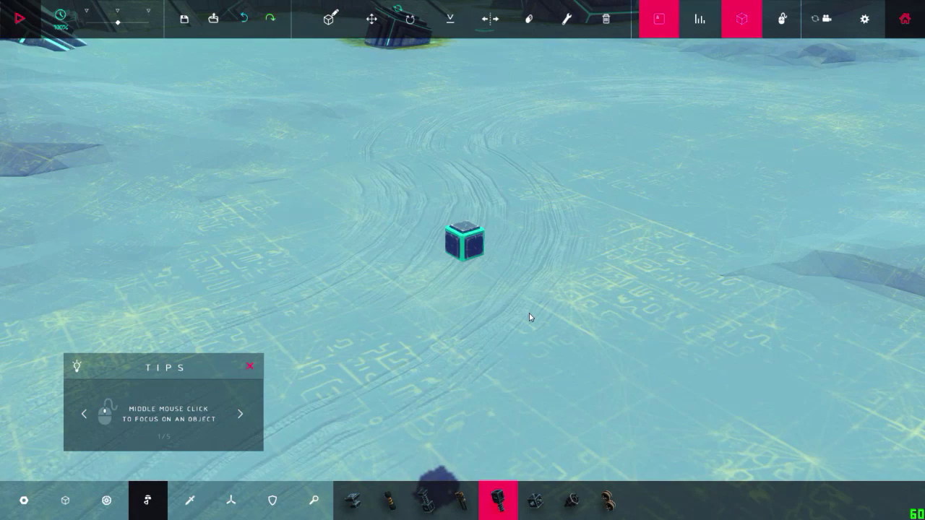
Attach a piston on each side of the starting block
scroll(533, 311, up, 5)
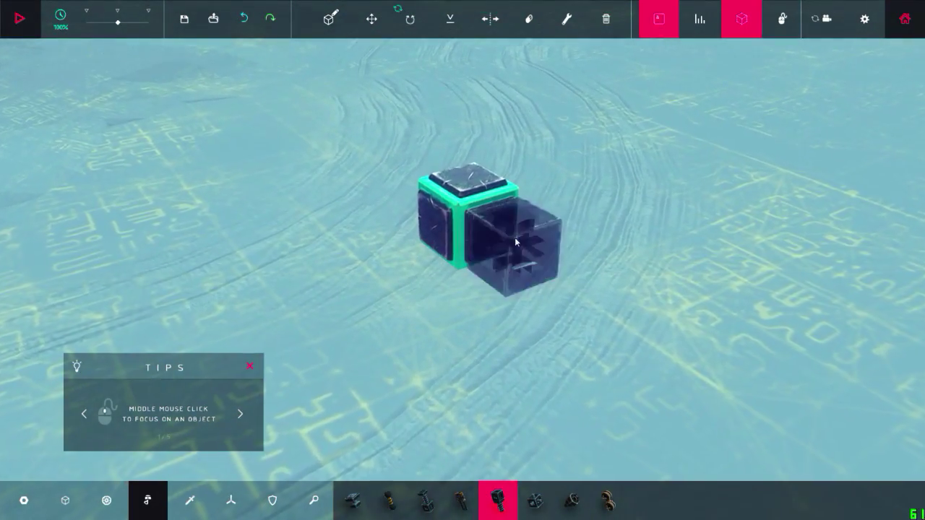
click(516, 242)
click(416, 257)
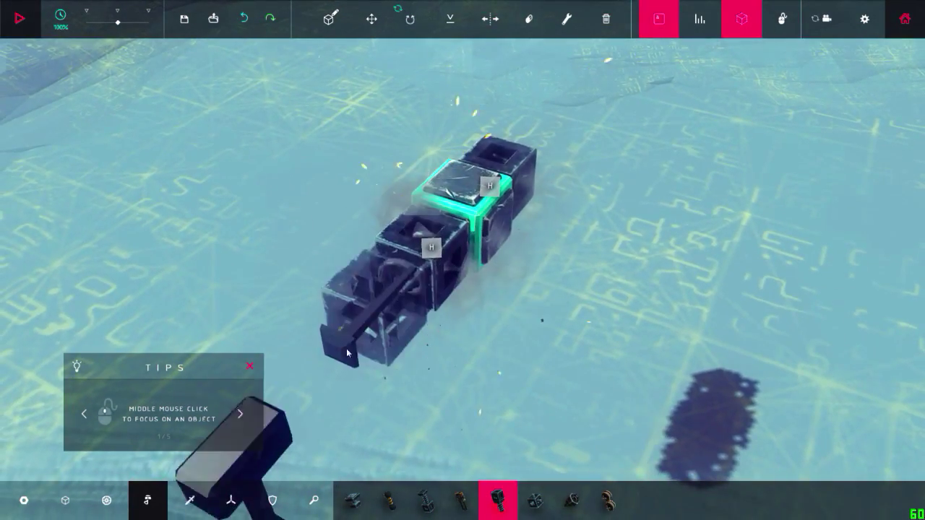
click(65, 500)
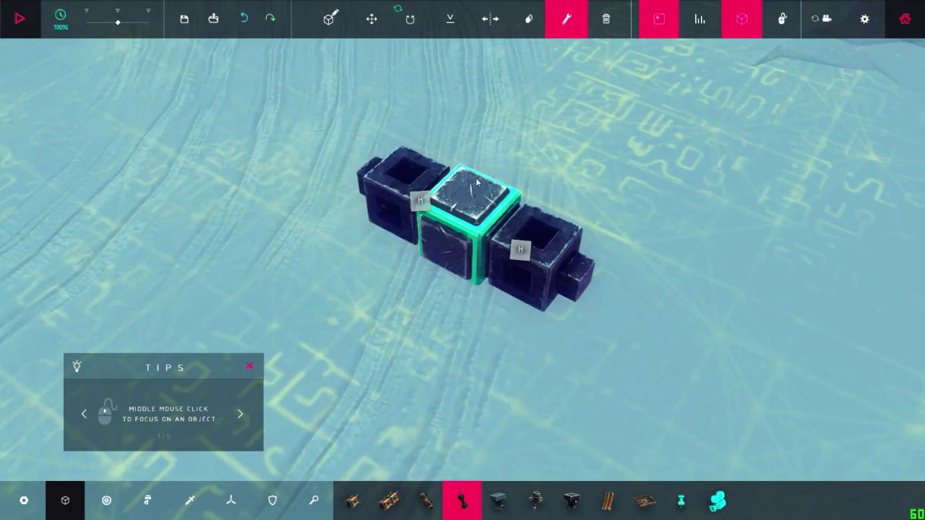
Bind the pistons' Extend keys to Left and Right, then run a quick test simulation
click(383, 173)
click(504, 223)
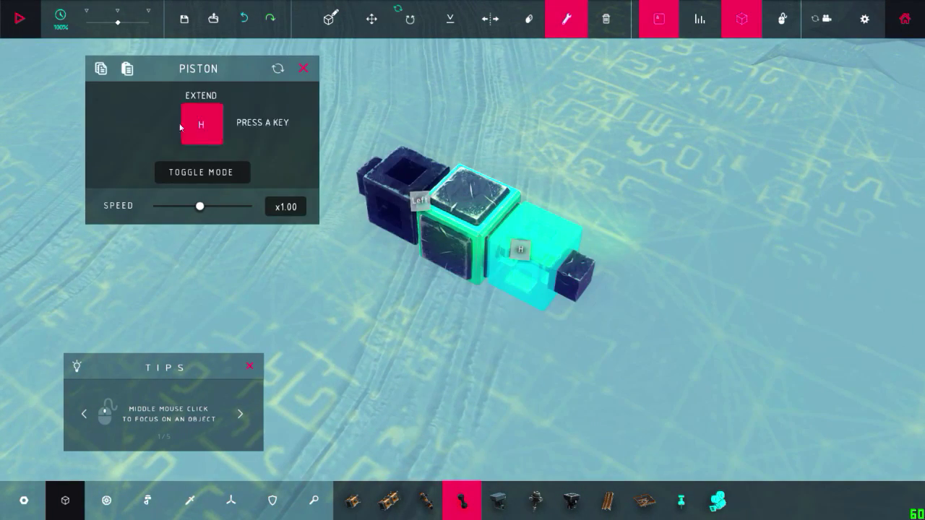
key(space)
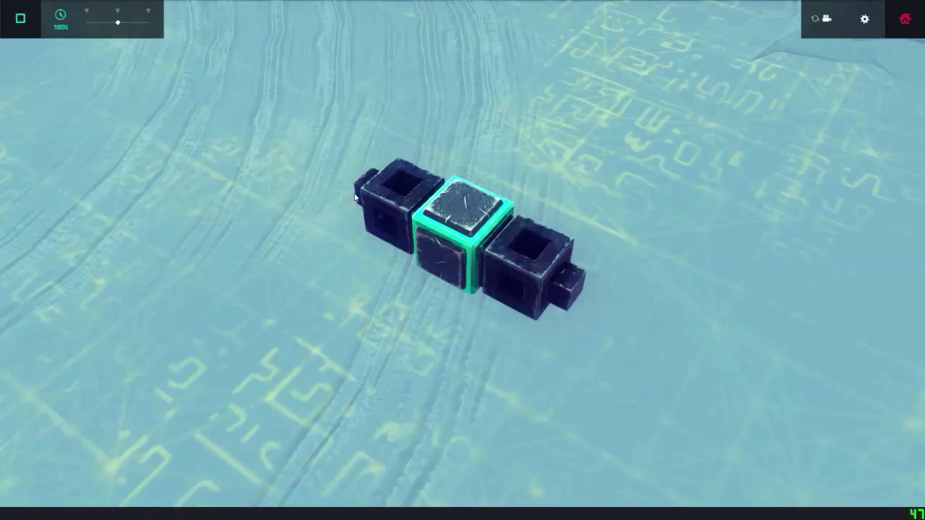
scroll(556, 200, down, 3)
key(space)
scroll(429, 246, down, 3)
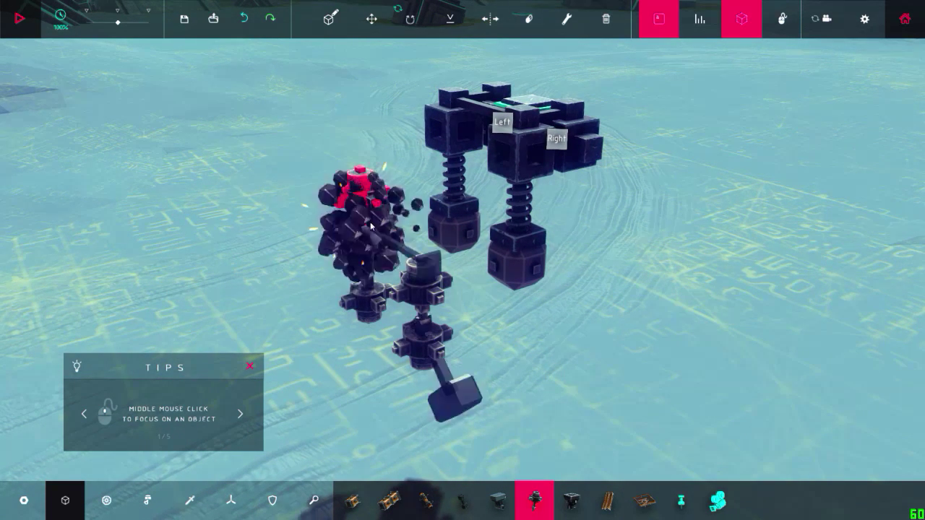
Add a hub block to the wheel mount, then inspect the machine from around and underneath
click(405, 268)
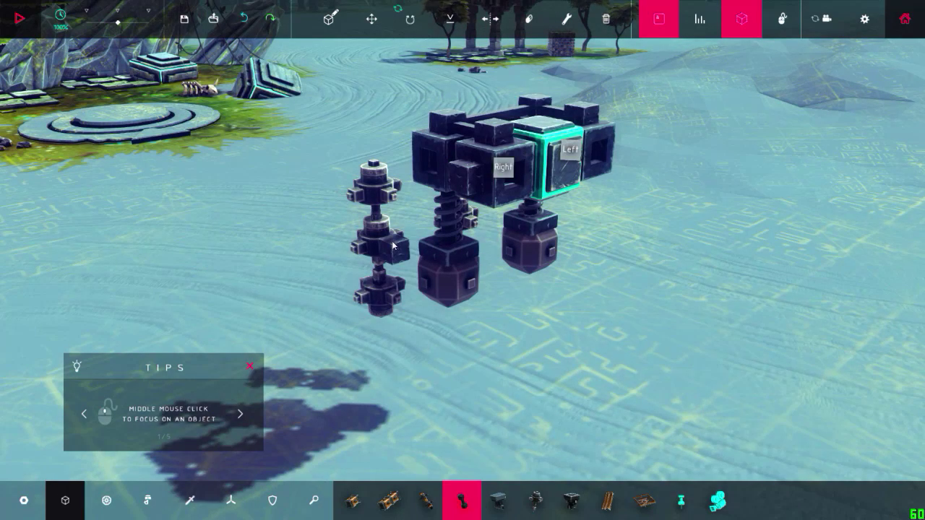
mouse_move(392, 246)
mouse_down()
mouse_move(598, 208)
mouse_move(535, 250)
mouse_move(518, 249)
mouse_up()
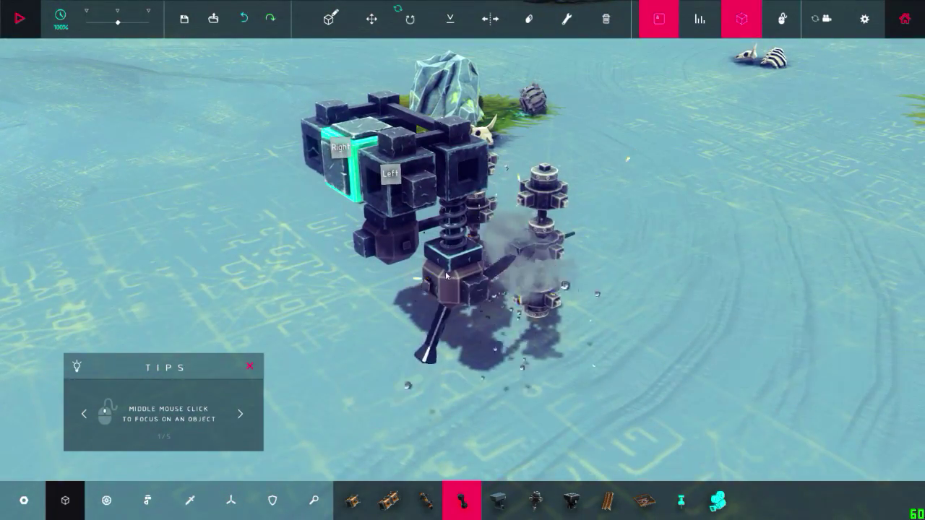
mouse_move(445, 277)
mouse_down()
mouse_move(389, 359)
mouse_move(597, 382)
mouse_move(857, 384)
mouse_move(491, 230)
mouse_up()
drag(517, 323, 506, 132)
mouse_move(491, 257)
mouse_down()
mouse_move(446, 4)
mouse_move(531, 281)
mouse_move(256, 271)
mouse_move(545, 303)
mouse_move(365, 340)
mouse_up()
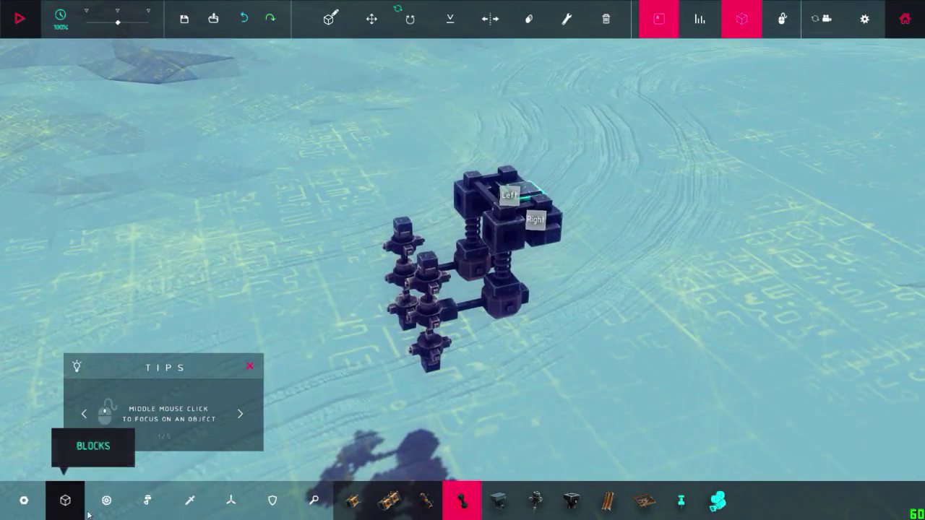
Mount a Large Wheel on the hub stack, bound to Up and Down
click(498, 504)
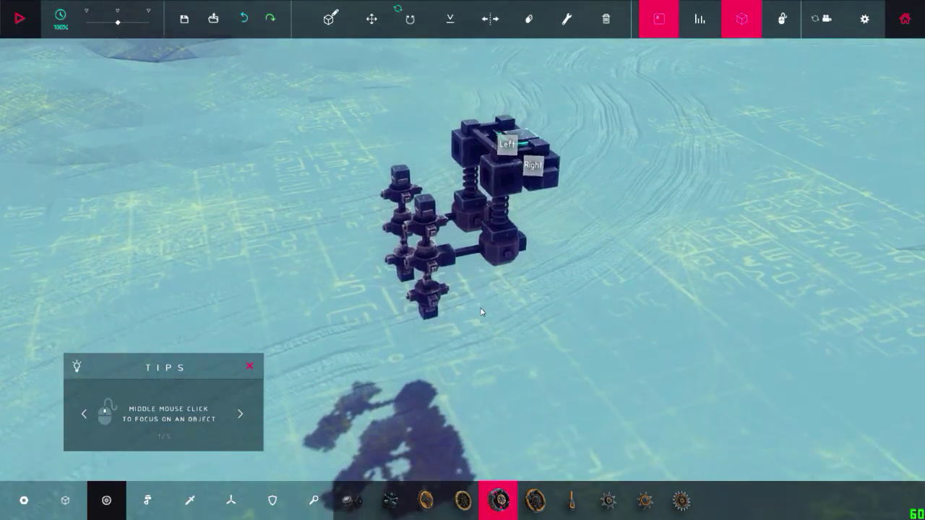
mouse_move(434, 310)
mouse_down()
mouse_move(340, 279)
mouse_move(423, 279)
mouse_move(474, 260)
mouse_move(500, 439)
mouse_move(676, 370)
mouse_move(834, 198)
mouse_move(698, 94)
mouse_move(778, 68)
mouse_move(769, 121)
mouse_move(712, 248)
mouse_up()
click(412, 271)
drag(547, 246, 512, 335)
key(shift+Tab)
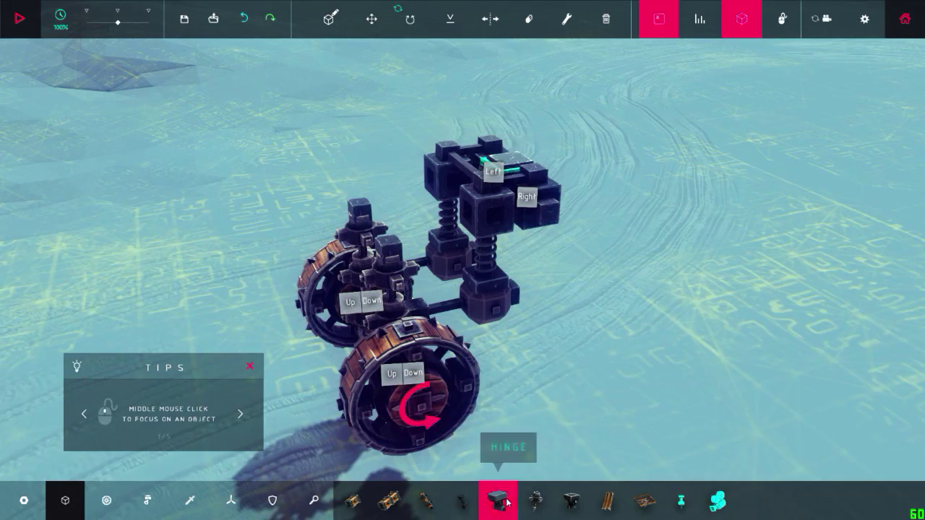
Place blocks on the left and right wheel mounts, the upper joint and the machine's left side
drag(506, 496, 716, 321)
scroll(421, 250, up, 5)
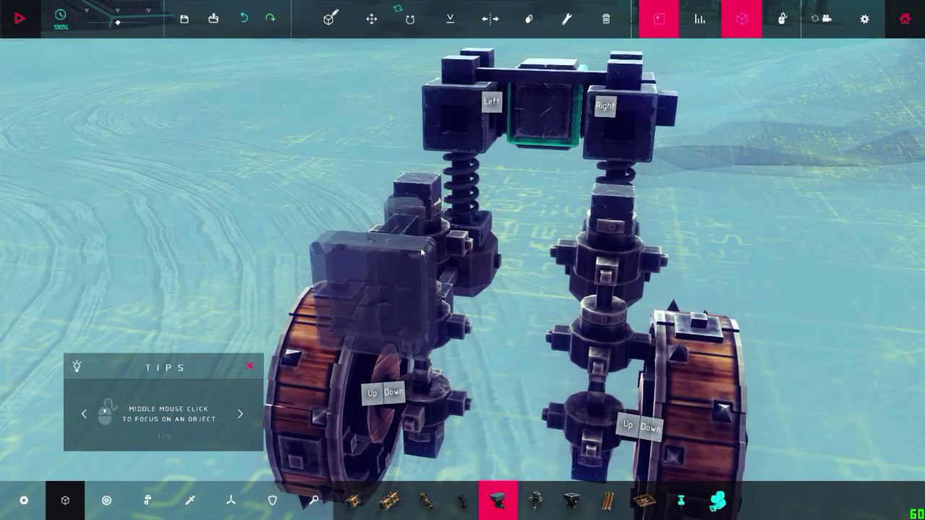
click(422, 251)
click(591, 261)
drag(591, 262, 714, 386)
click(677, 173)
drag(636, 258, 584, 208)
scroll(585, 209, down, 4)
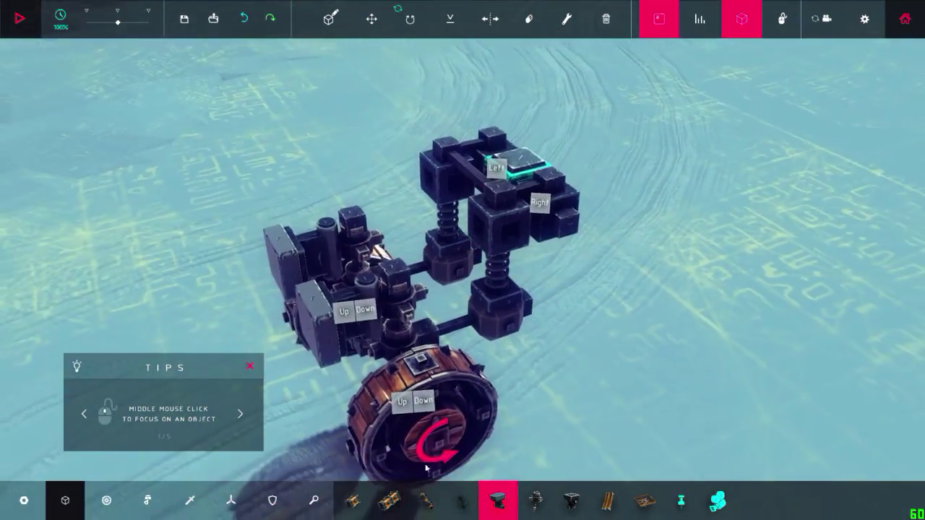
key(4)
mouse_move(506, 239)
mouse_down()
mouse_move(448, 290)
mouse_move(159, 476)
mouse_up()
click(448, 290)
Place a Slider on top of the machine
click(159, 502)
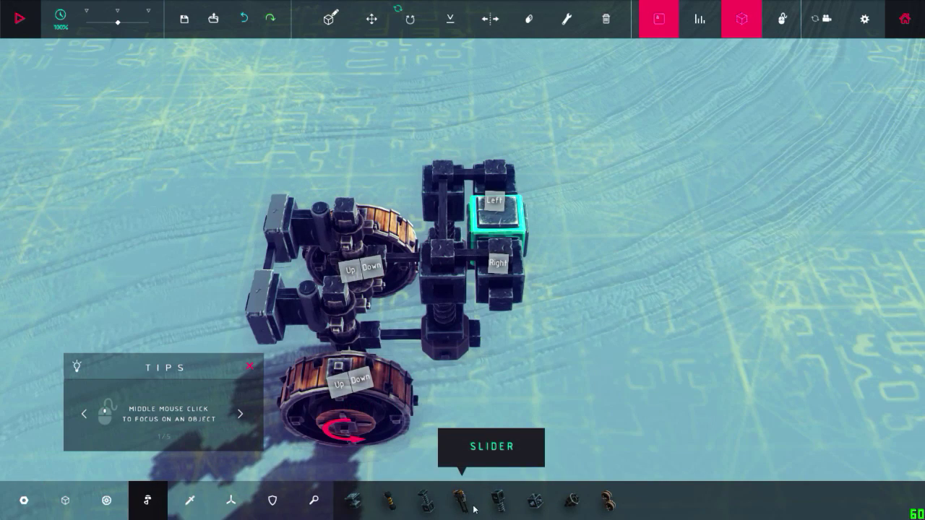
click(461, 504)
drag(549, 405, 711, 347)
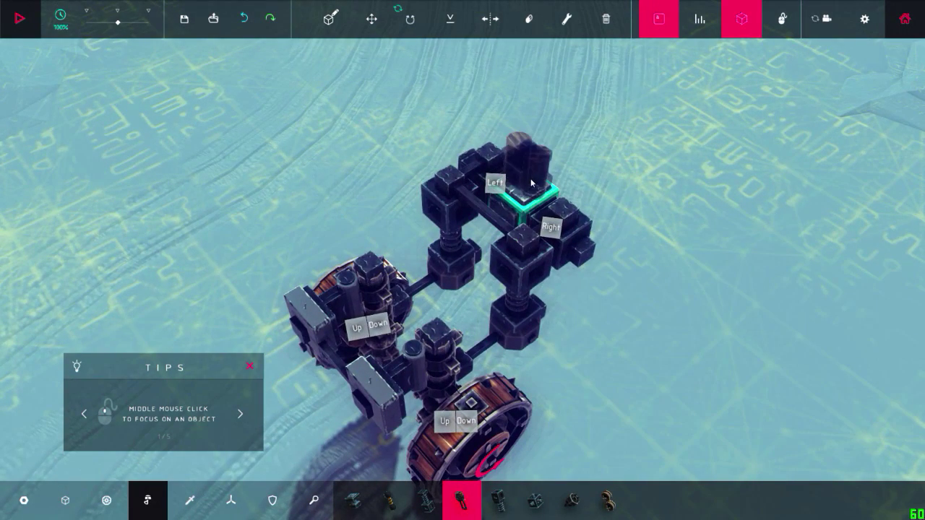
click(532, 183)
Run Braces from the slider down to both wheel mounts
click(65, 500)
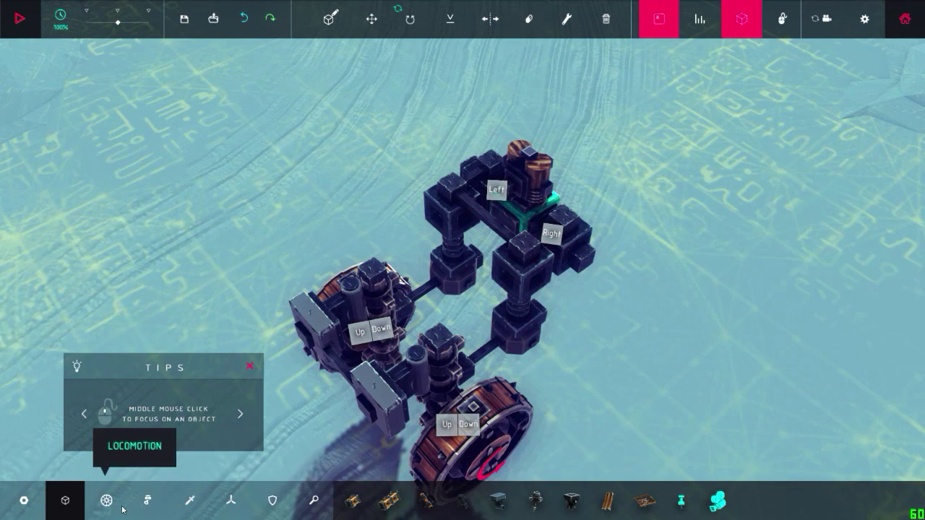
click(461, 500)
mouse_move(469, 504)
mouse_down()
mouse_move(694, 248)
mouse_move(542, 83)
mouse_up()
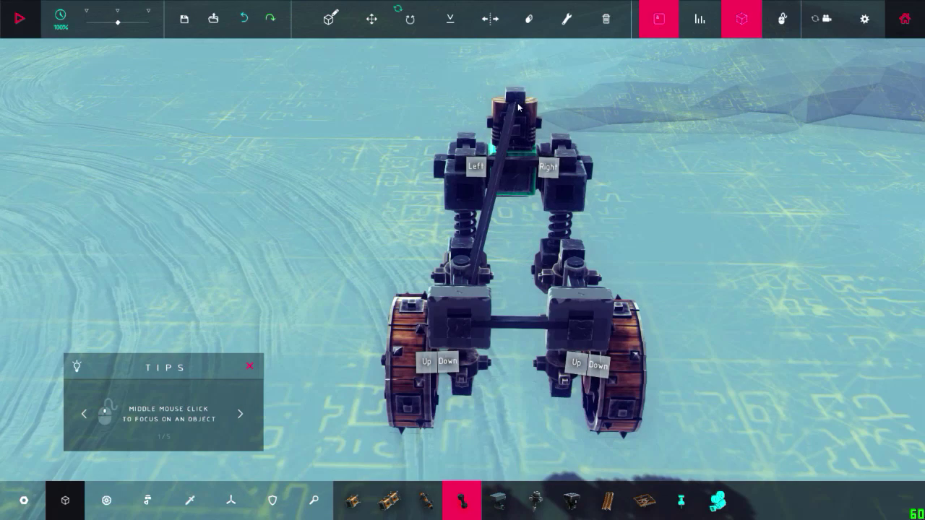
mouse_move(517, 107)
mouse_down()
mouse_move(727, 275)
mouse_move(506, 250)
mouse_up()
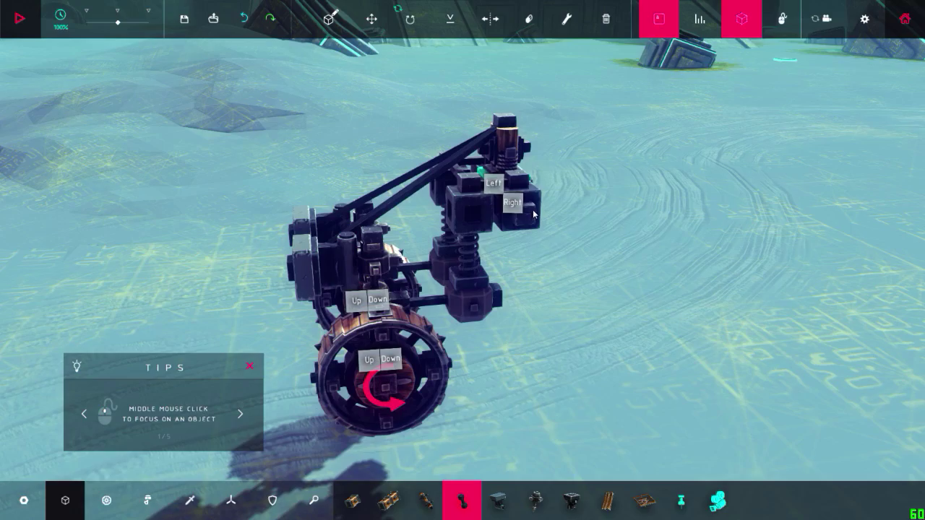
mouse_move(526, 208)
mouse_down()
mouse_move(621, 182)
mouse_move(320, 212)
mouse_move(274, 462)
mouse_up()
Select the Ballast block and view the machine from several angles
click(230, 500)
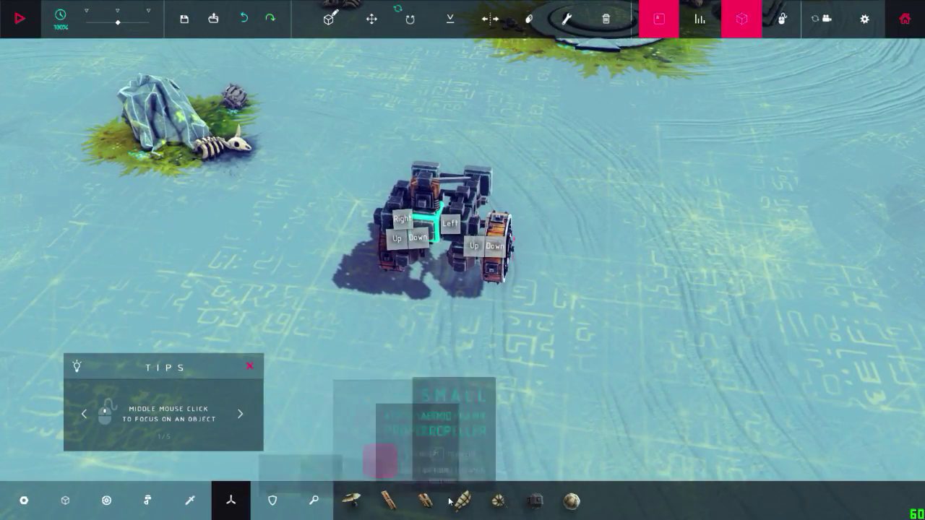
click(532, 500)
scroll(563, 224, up, 5)
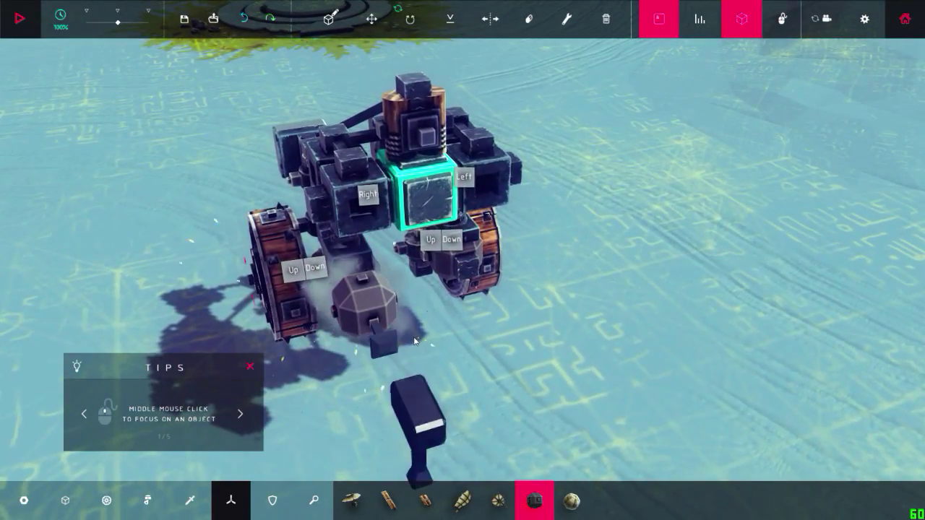
drag(396, 302, 382, 256)
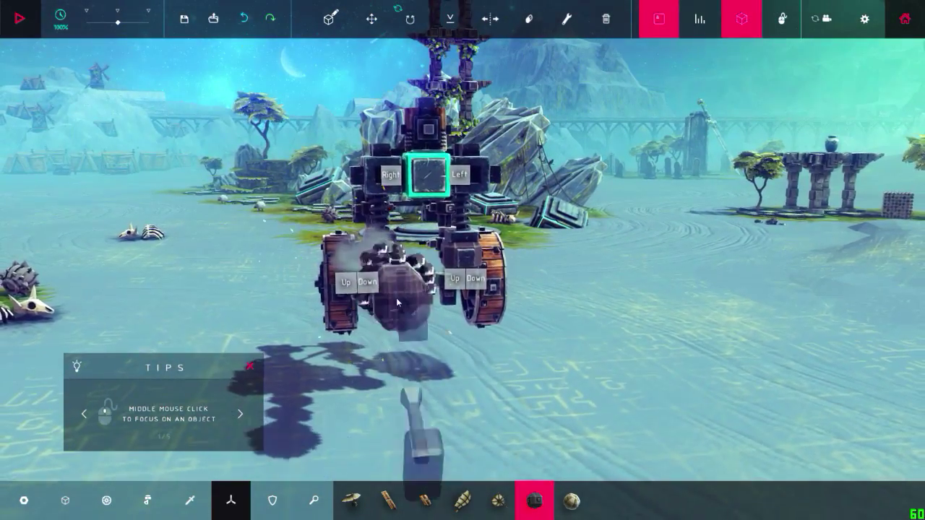
mouse_move(396, 298)
mouse_down()
mouse_move(634, 197)
mouse_move(667, 53)
mouse_move(584, 151)
mouse_up()
mouse_move(567, 210)
mouse_down()
mouse_move(358, 390)
mouse_move(272, 318)
mouse_move(289, 275)
mouse_move(394, 287)
mouse_up()
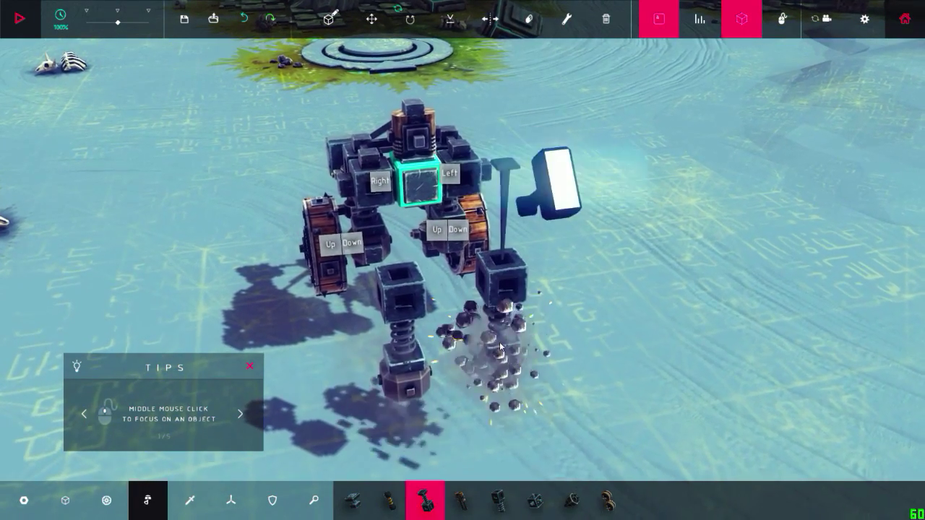
drag(411, 362, 462, 303)
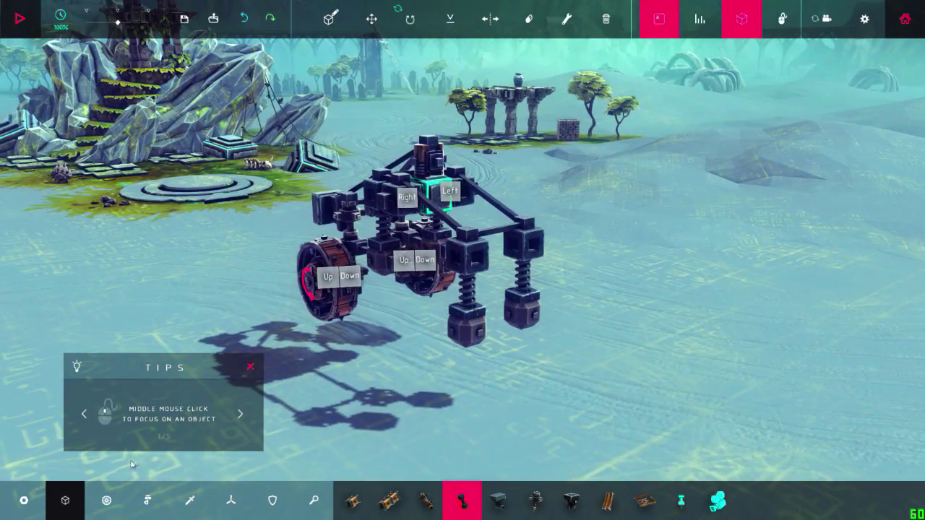
Attach two more Large Wheels at the front, making the car four-wheeled
click(106, 500)
click(466, 331)
click(402, 308)
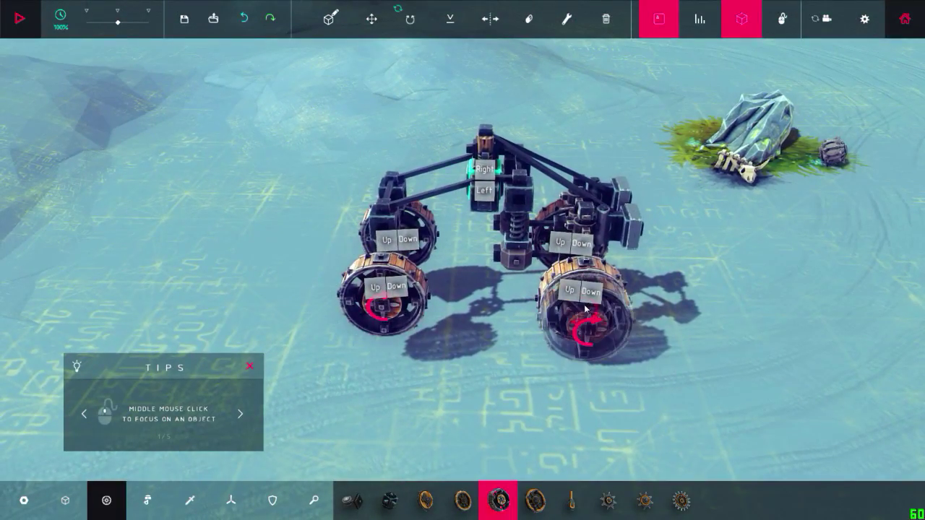
drag(586, 310, 484, 345)
drag(386, 388, 409, 299)
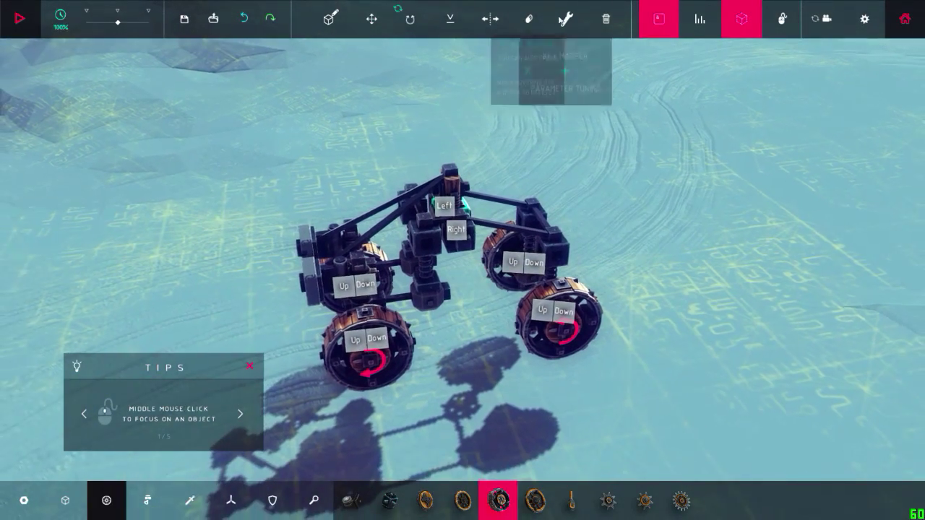
Check both front wheels' drive key and Auto-Brake settings, then start the test drive
click(371, 334)
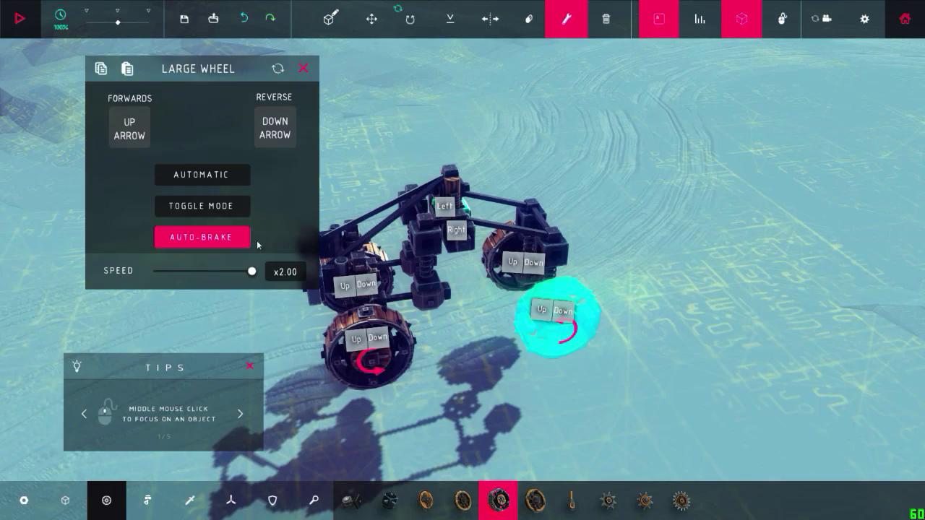
drag(375, 324, 326, 342)
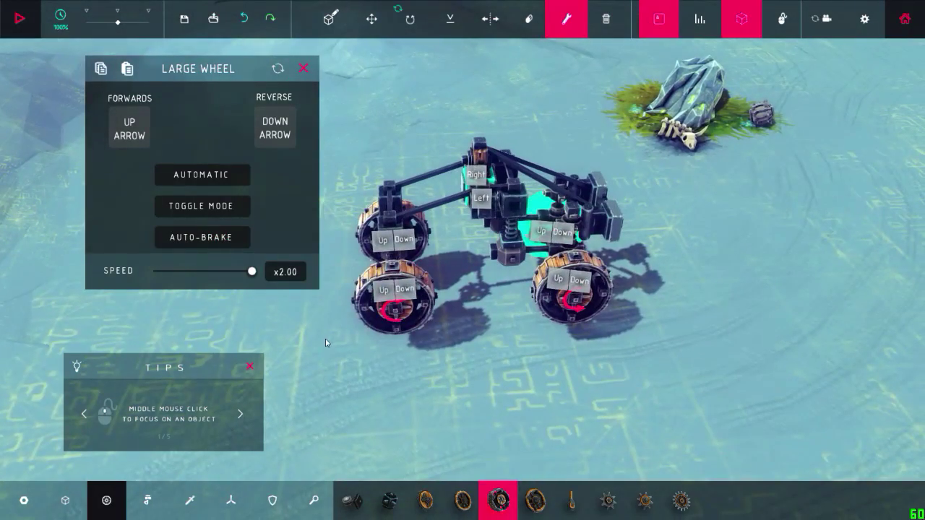
click(575, 287)
key(space)
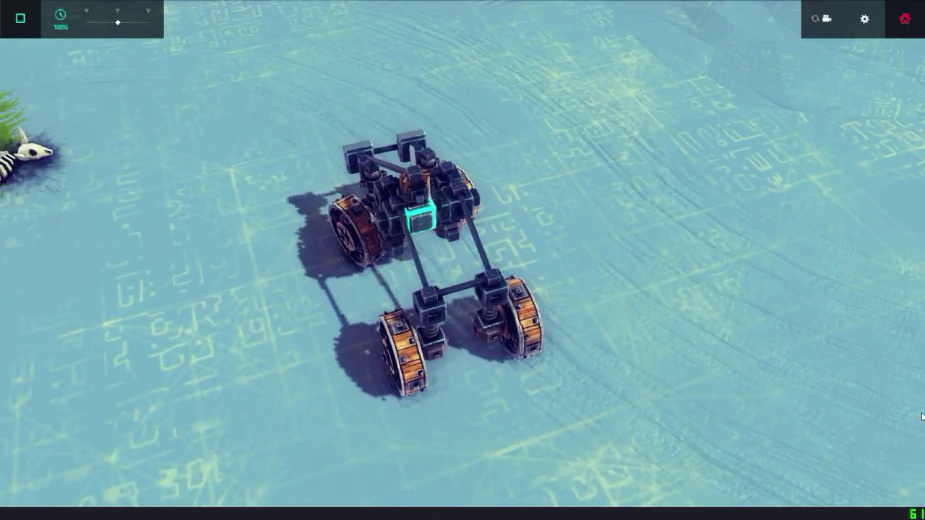
Drive the car, resetting and restarting the simulation twice, then stop to resume building
mouse_move(921, 417)
mouse_down()
mouse_move(830, 179)
mouse_move(813, 220)
mouse_move(733, 226)
mouse_move(667, 215)
mouse_move(710, 203)
mouse_move(694, 196)
mouse_move(896, 195)
mouse_move(924, 230)
mouse_up()
key(space)
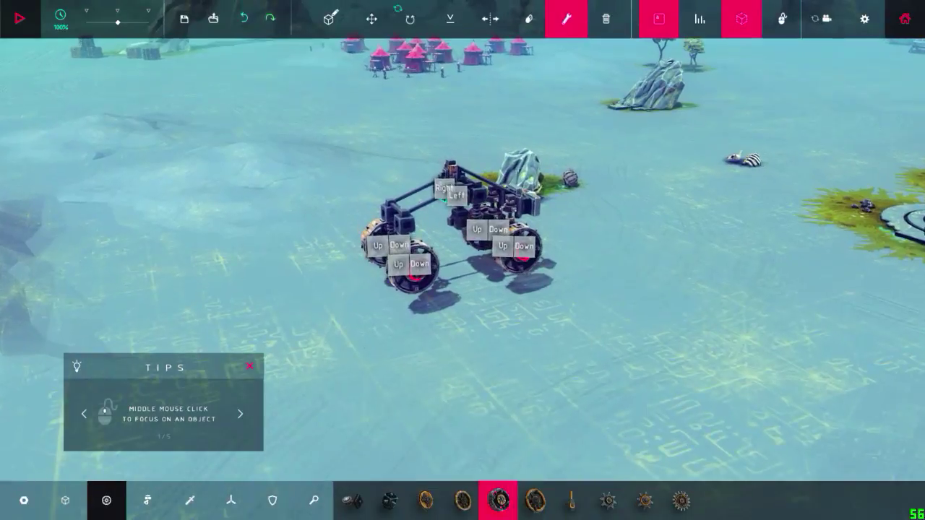
key(space)
drag(659, 167, 603, 150)
key(space)
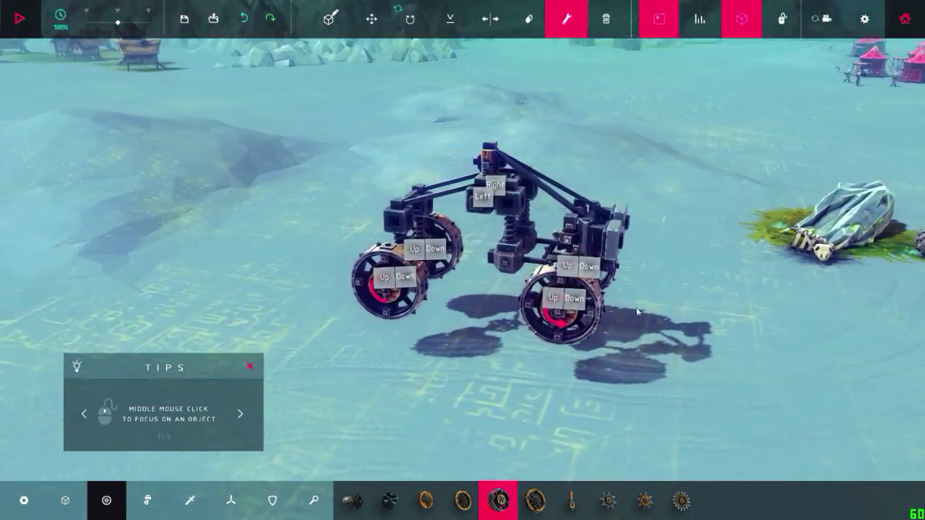
key(space)
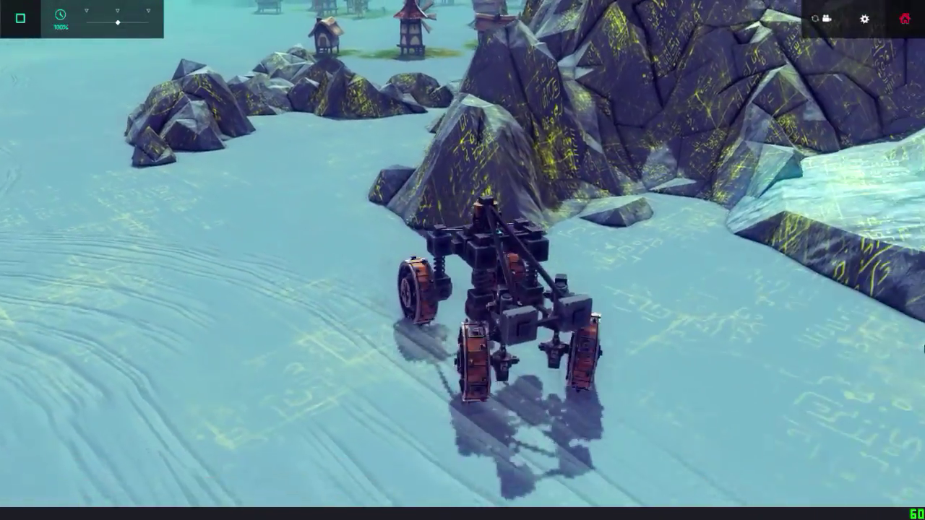
key(space)
Set the suspension spring to x0.25 and start the simulation
click(407, 254)
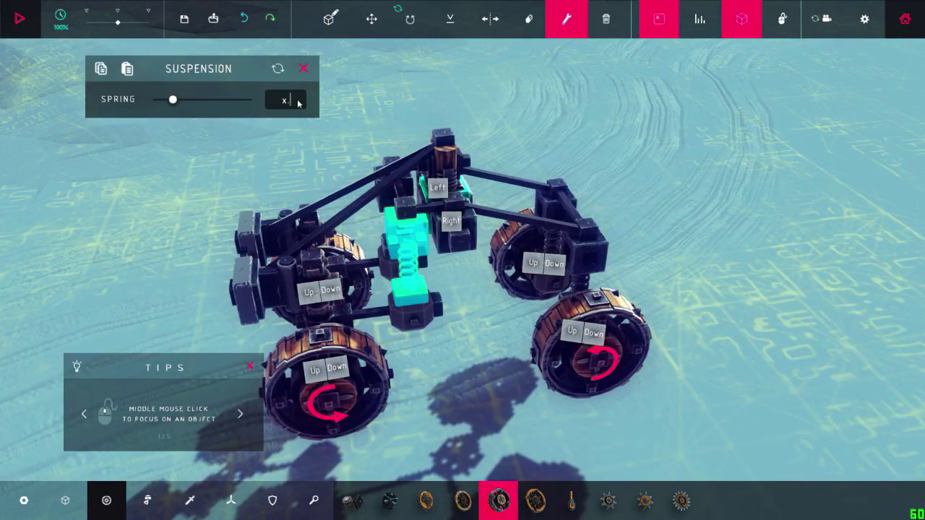
key(Return)
mouse_move(629, 127)
mouse_down()
mouse_move(655, 137)
mouse_move(717, 208)
mouse_up()
key(space)
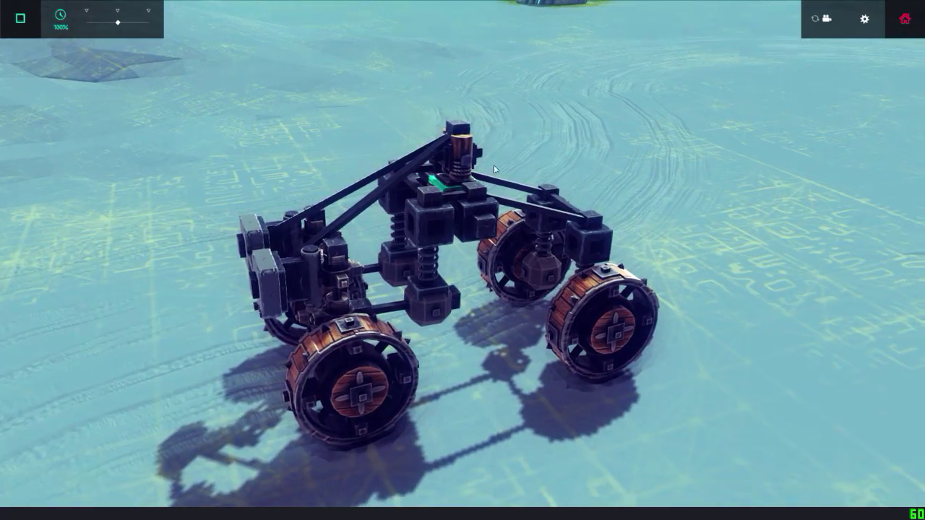
Turn on god tools from the settings while the simulation runs
mouse_move(513, 170)
mouse_down()
mouse_move(693, 157)
mouse_move(440, 184)
mouse_move(455, 3)
mouse_up()
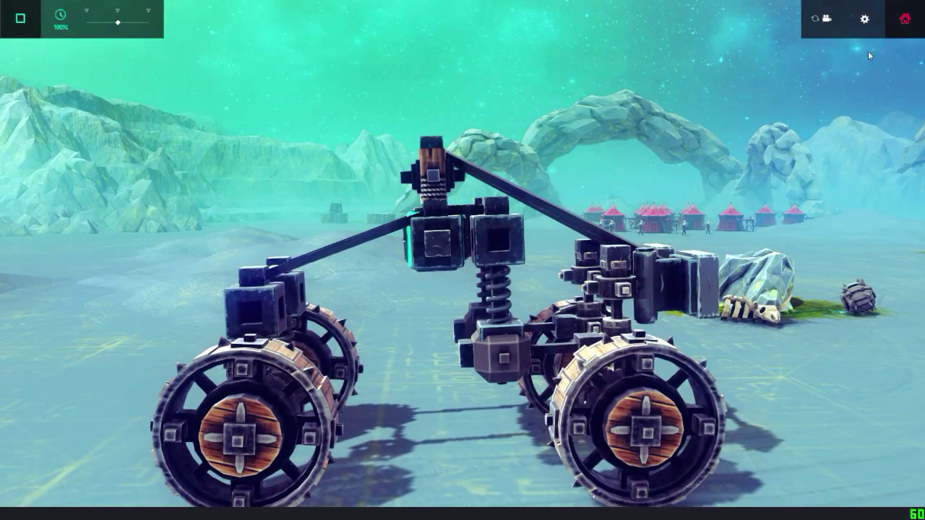
click(864, 19)
click(876, 9)
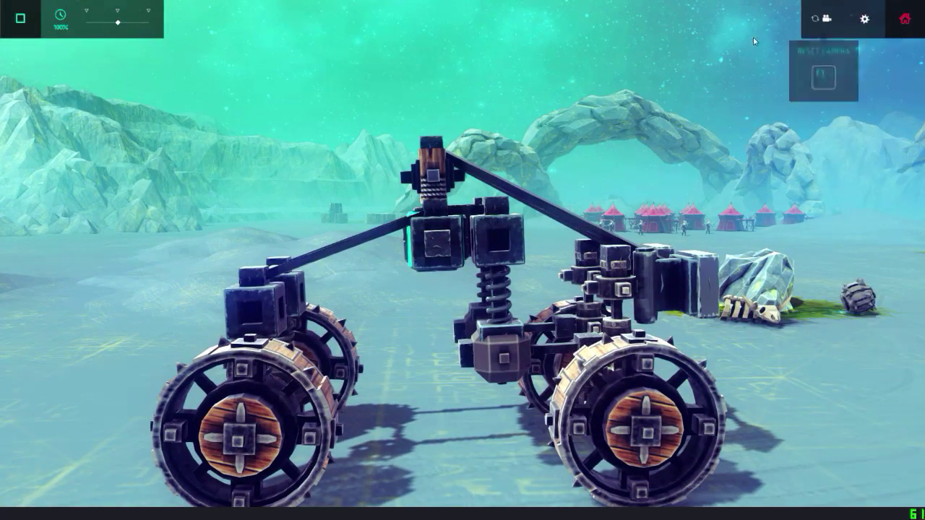
key(space)
key(space)
Grab and pull the car around to test the softer suspension
drag(518, 197, 447, 217)
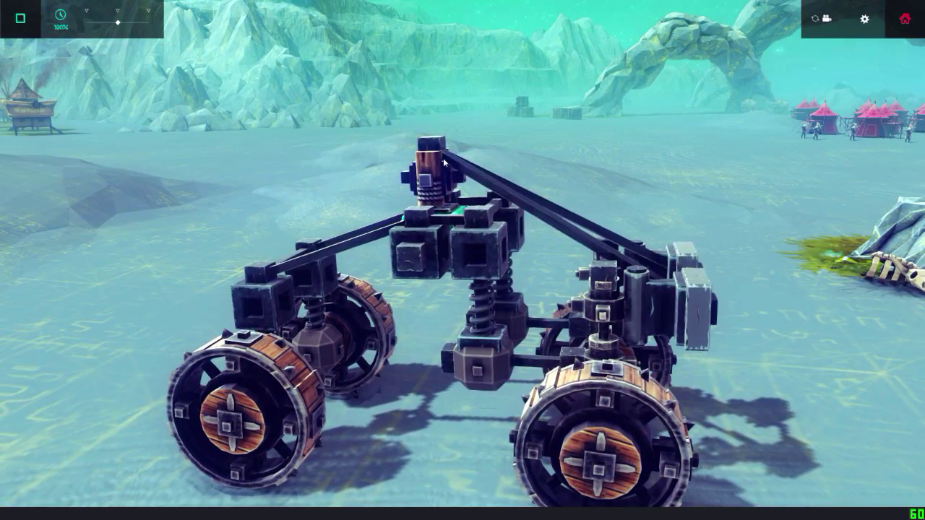
drag(658, 272, 634, 302)
drag(553, 399, 549, 228)
scroll(549, 228, up, 5)
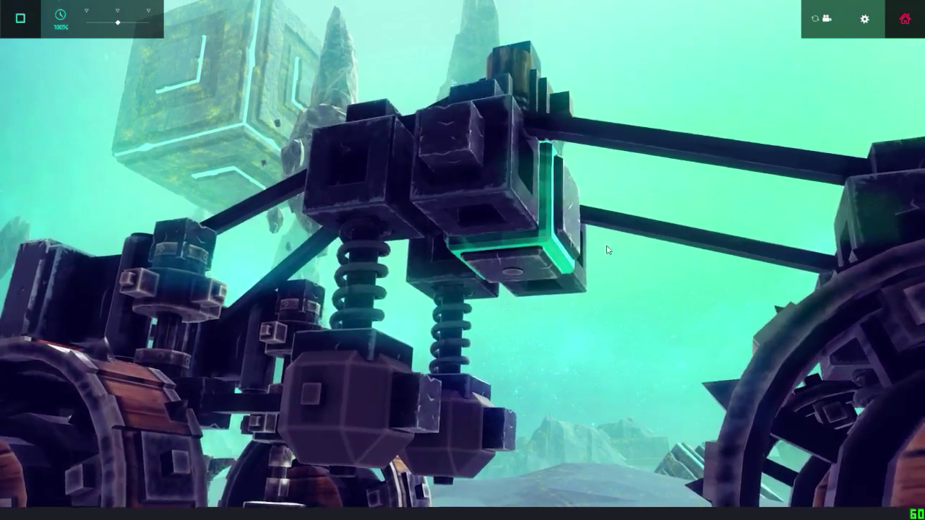
drag(607, 250, 638, 502)
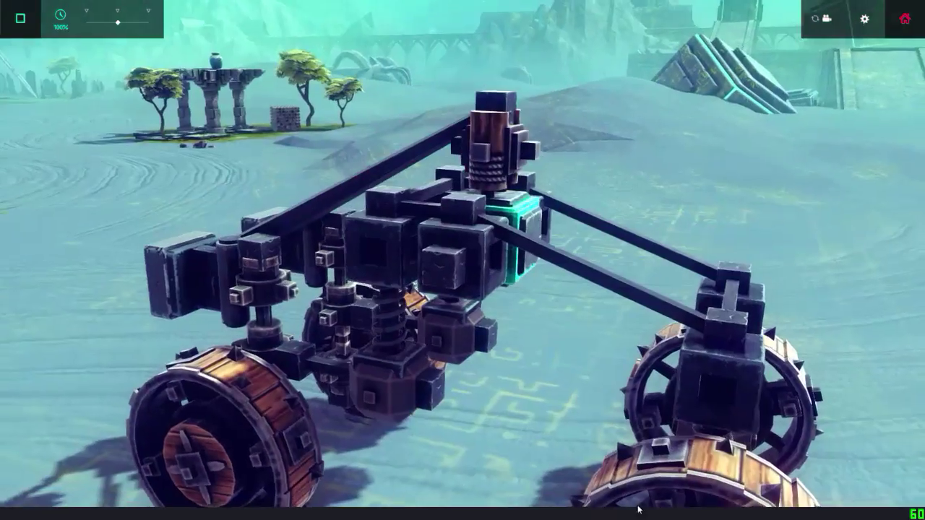
drag(529, 407, 535, 447)
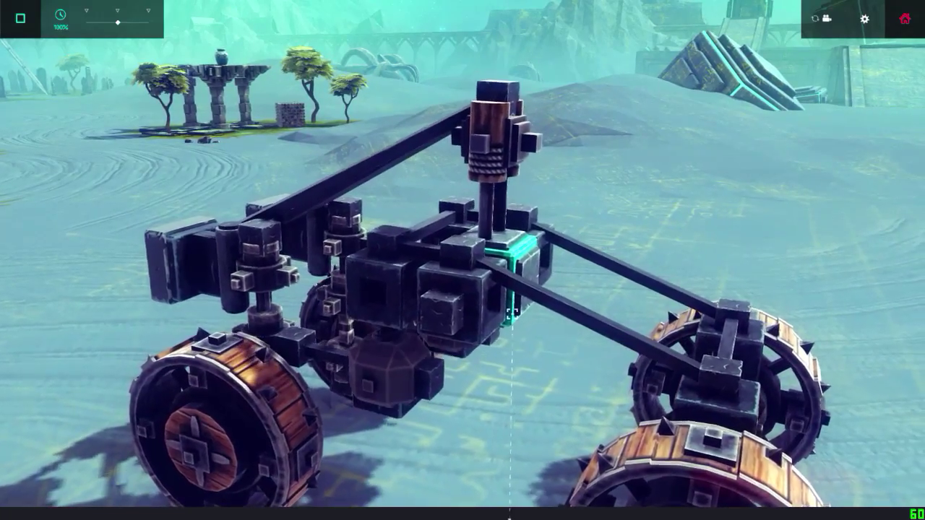
mouse_move(509, 518)
mouse_down()
mouse_move(478, 518)
mouse_move(497, 370)
mouse_up()
drag(487, 245, 474, 518)
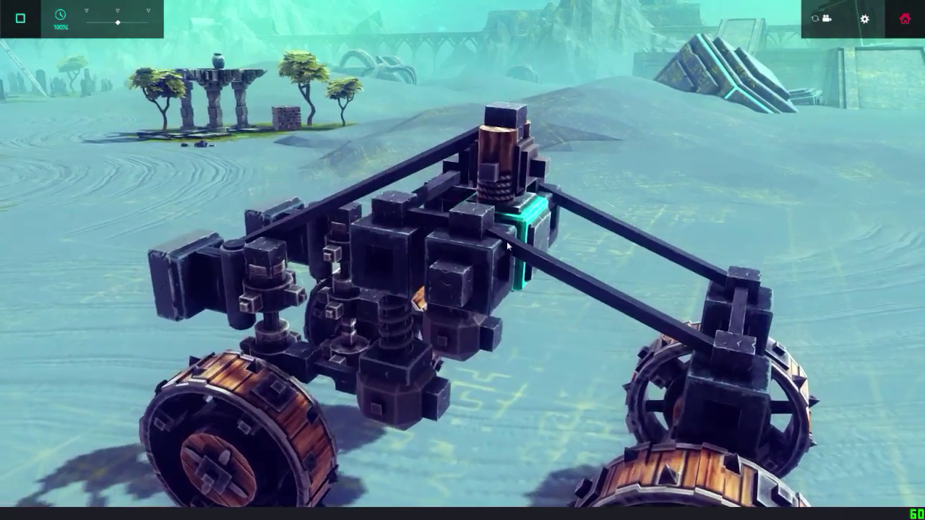
key(F1)
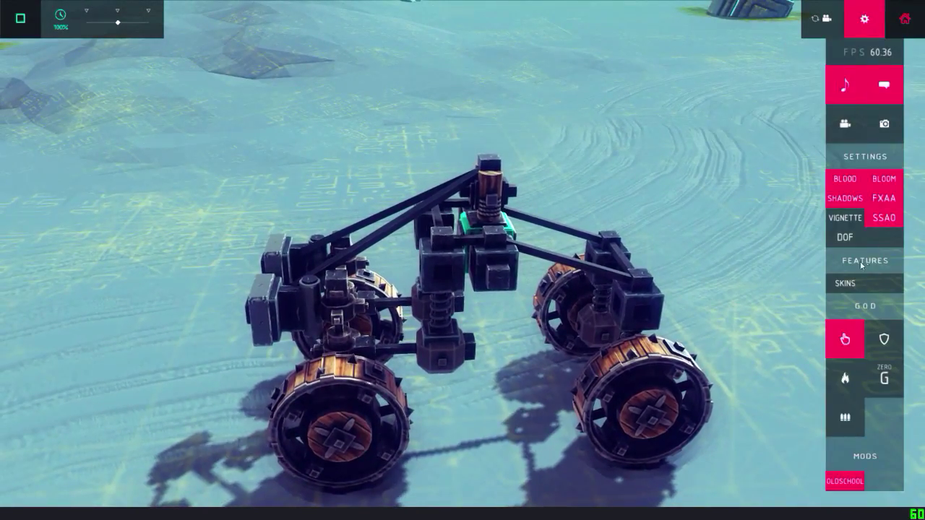
Restart the test drive, steering with the arrow keys across the field and onto the rocky platform
key(space)
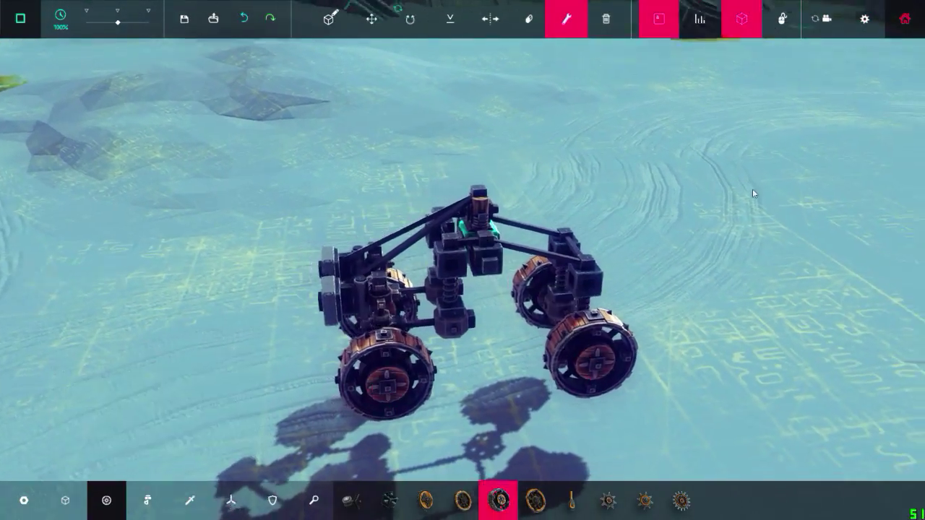
key(space)
key(Left)
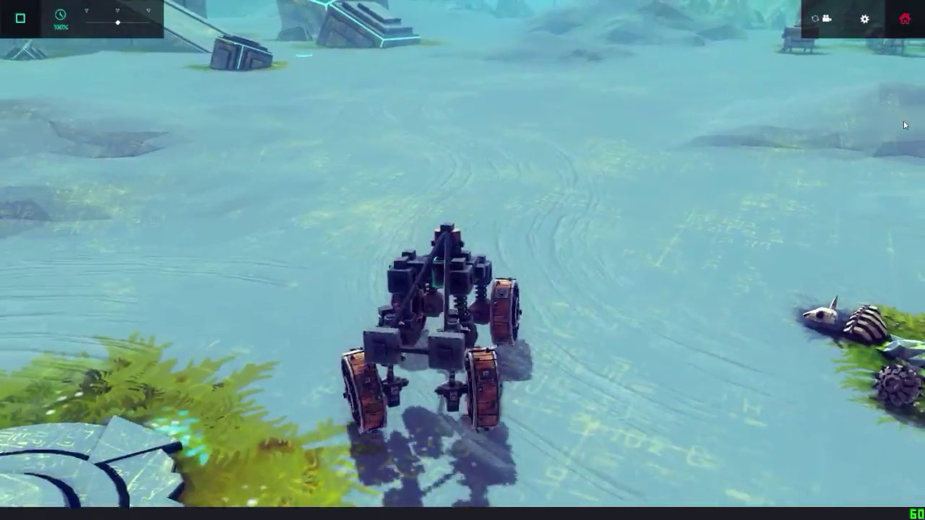
key(Up)
key(Right)
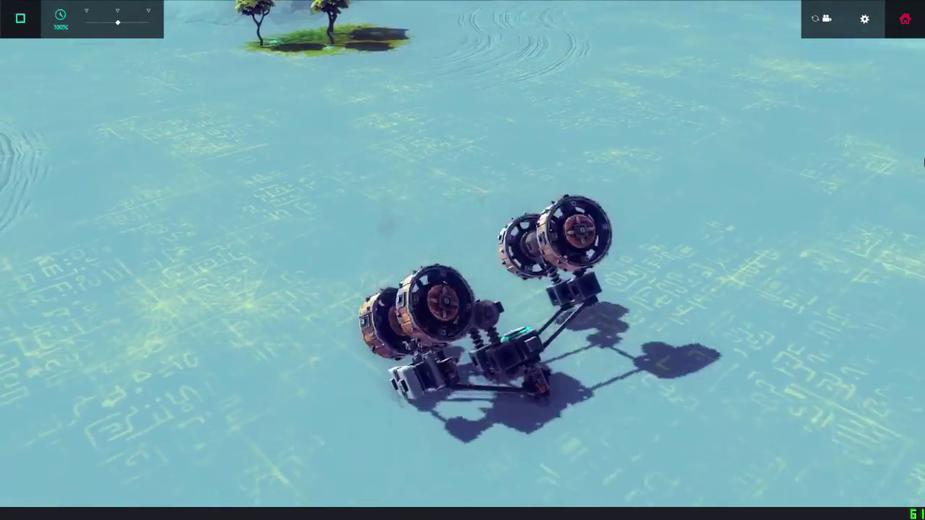
key(space)
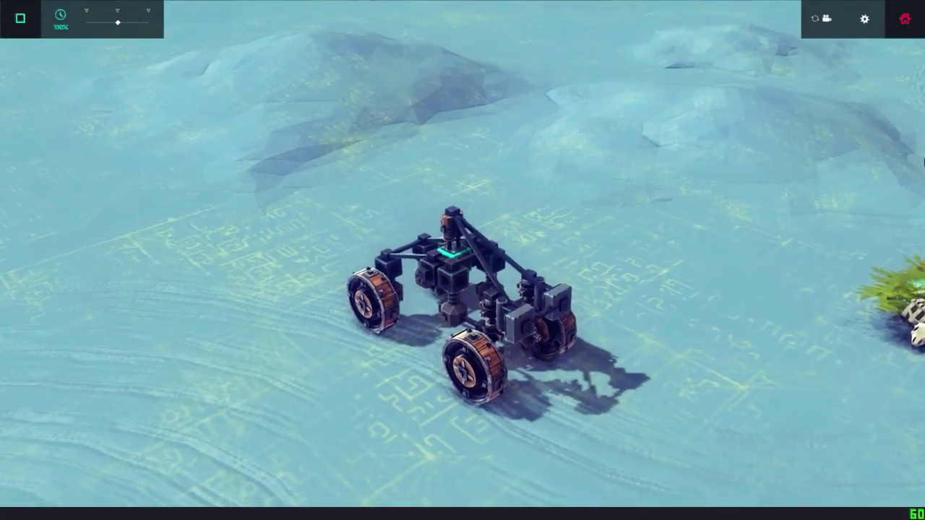
key(Up)
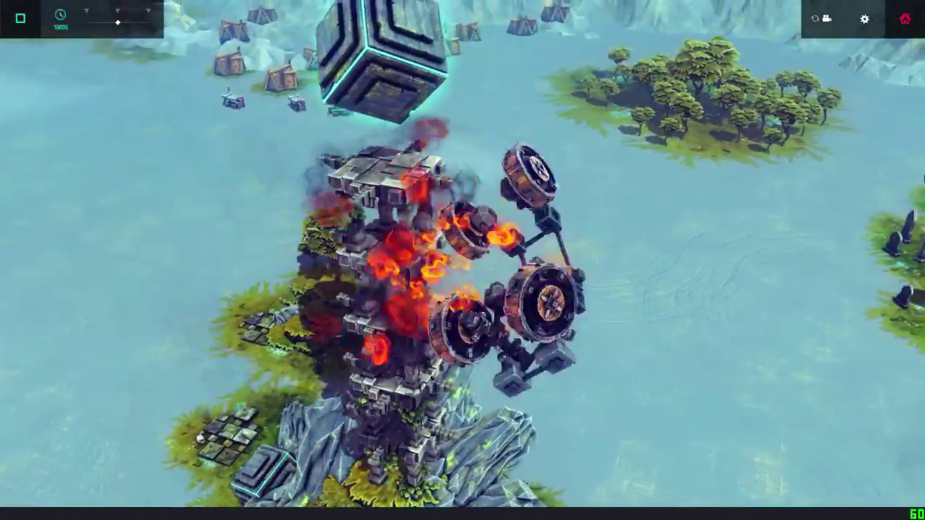
key(space)
key(space)
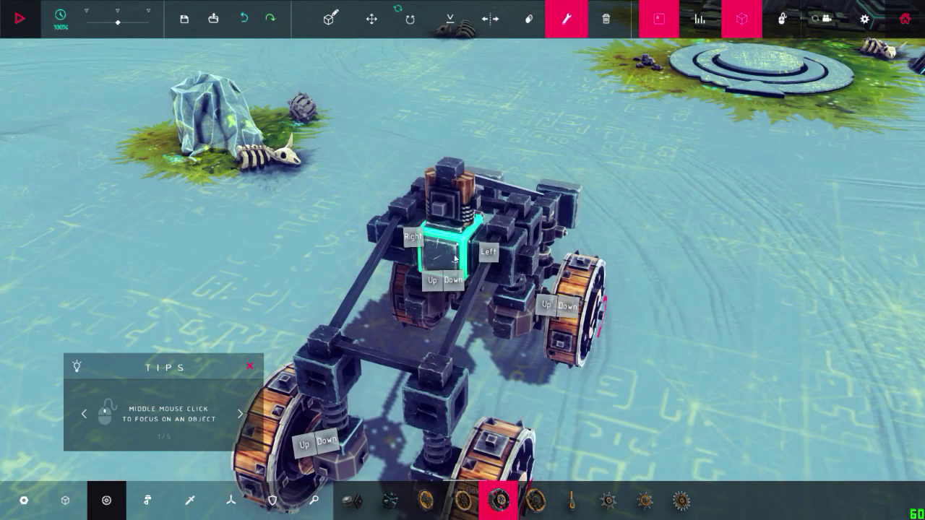
Load the saved machine '1' and start simulating it
click(221, 16)
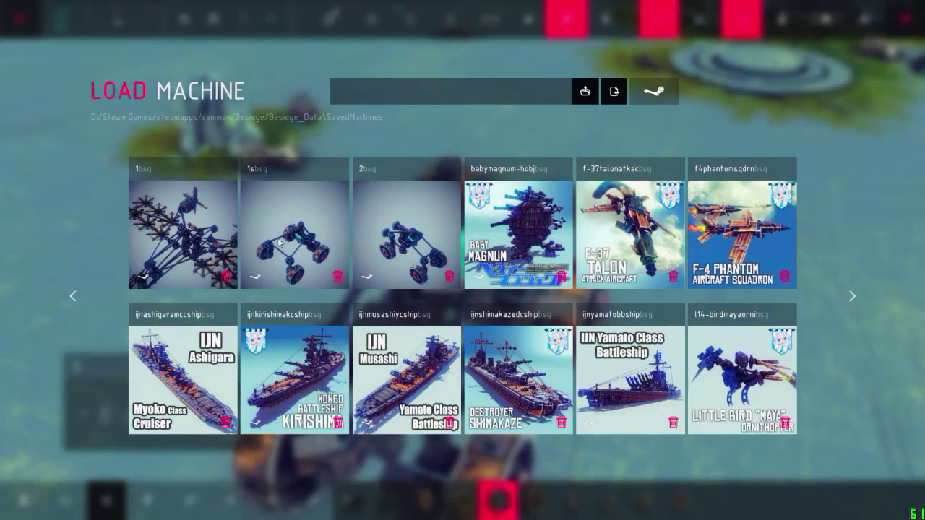
click(202, 243)
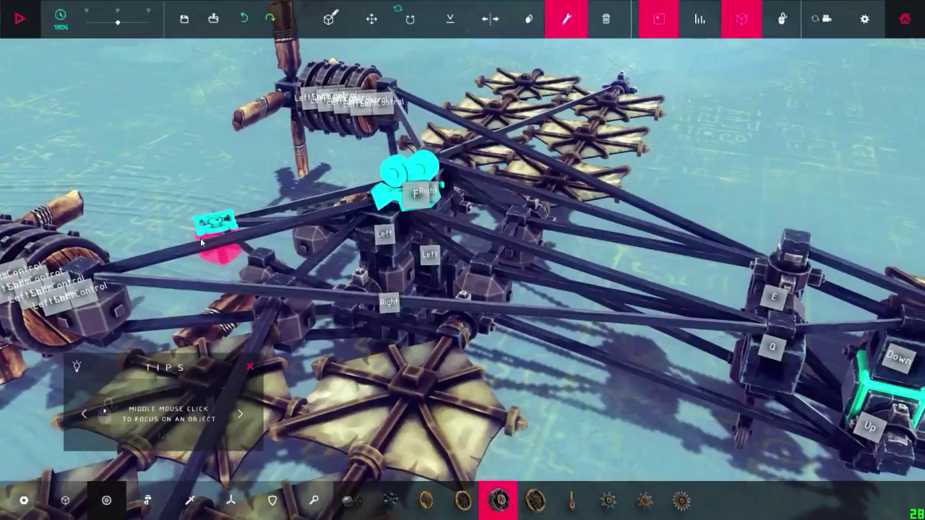
key(space)
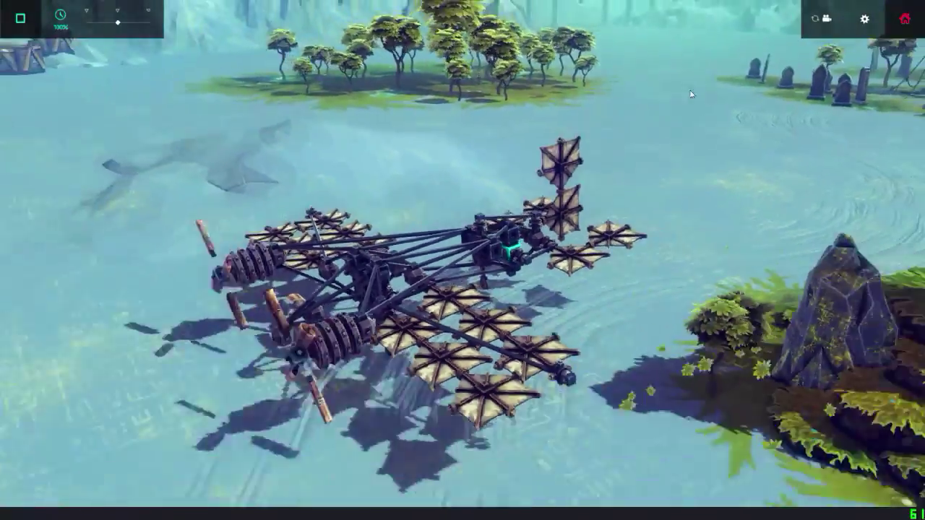